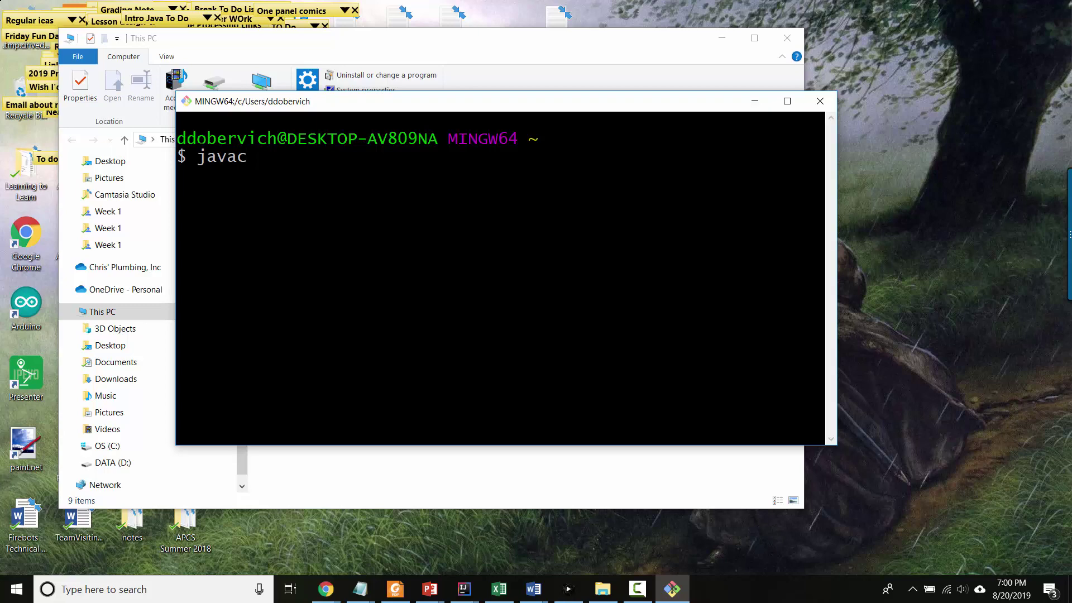
Step: In File Explorer, open the OS (C:) drive and select the Program Files folder
click(371, 486)
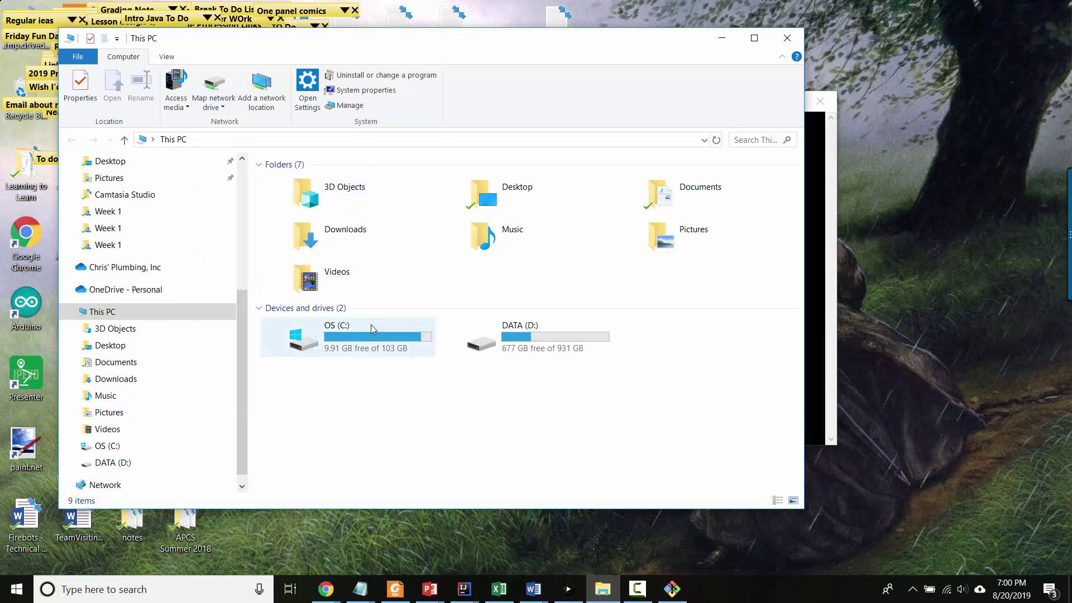
mouse_move(359, 358)
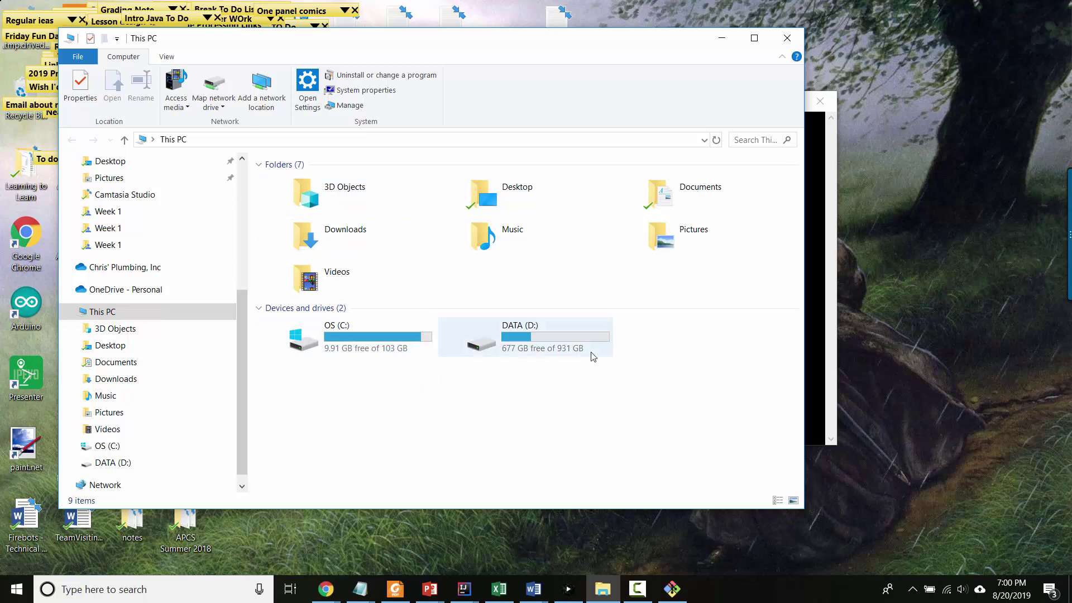
double_click(384, 342)
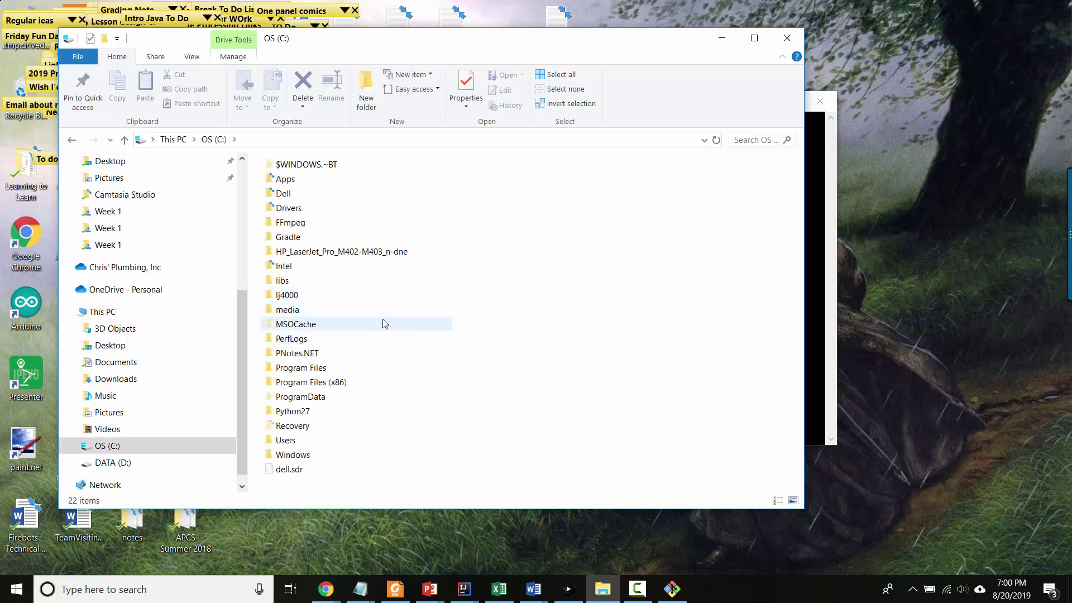
click(347, 369)
click(375, 384)
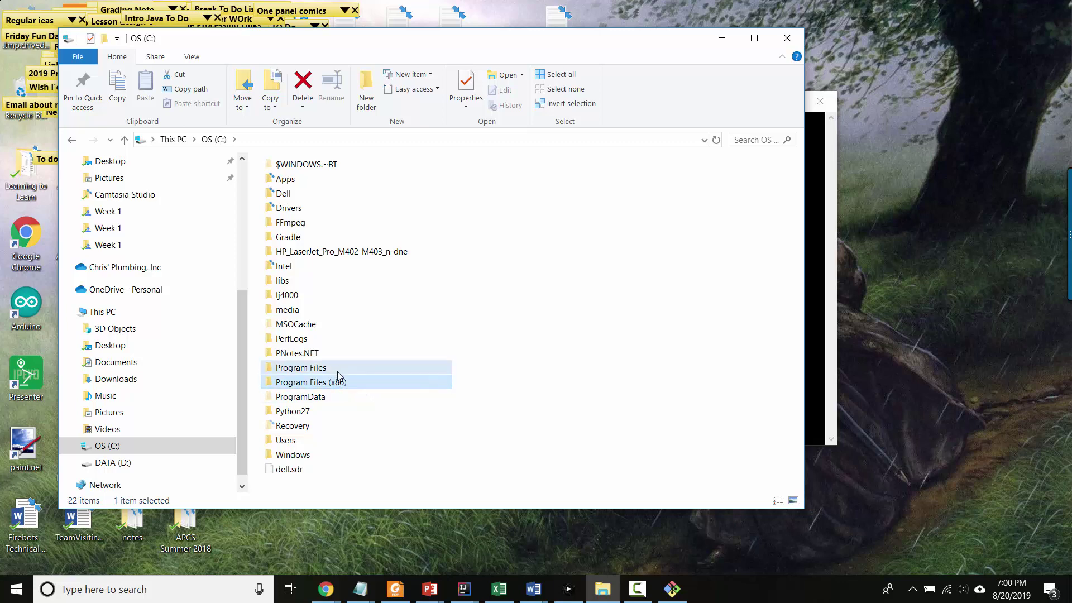
mouse_move(364, 387)
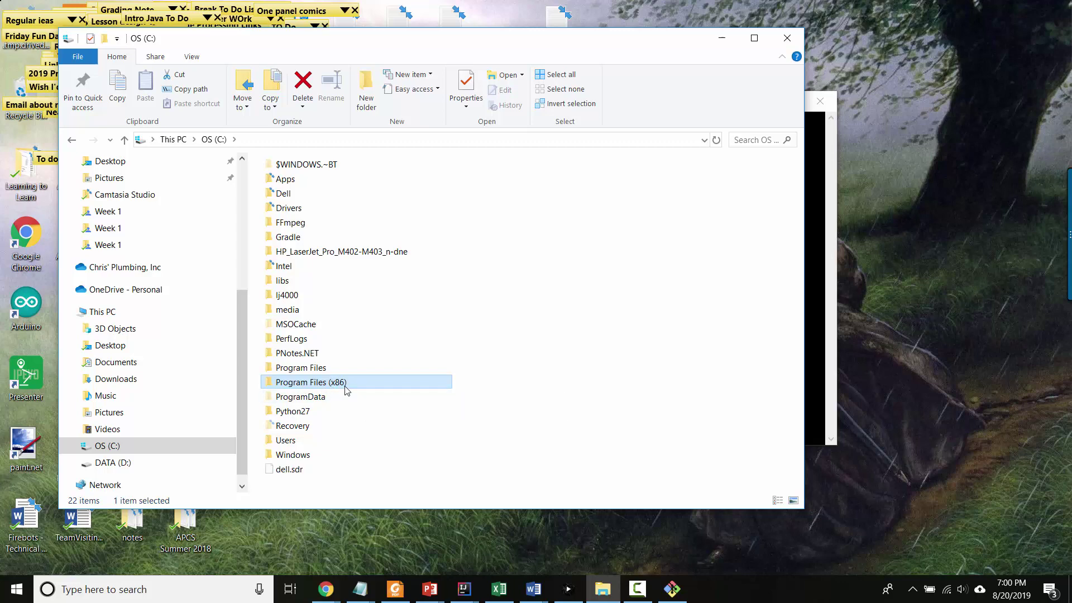
click(358, 369)
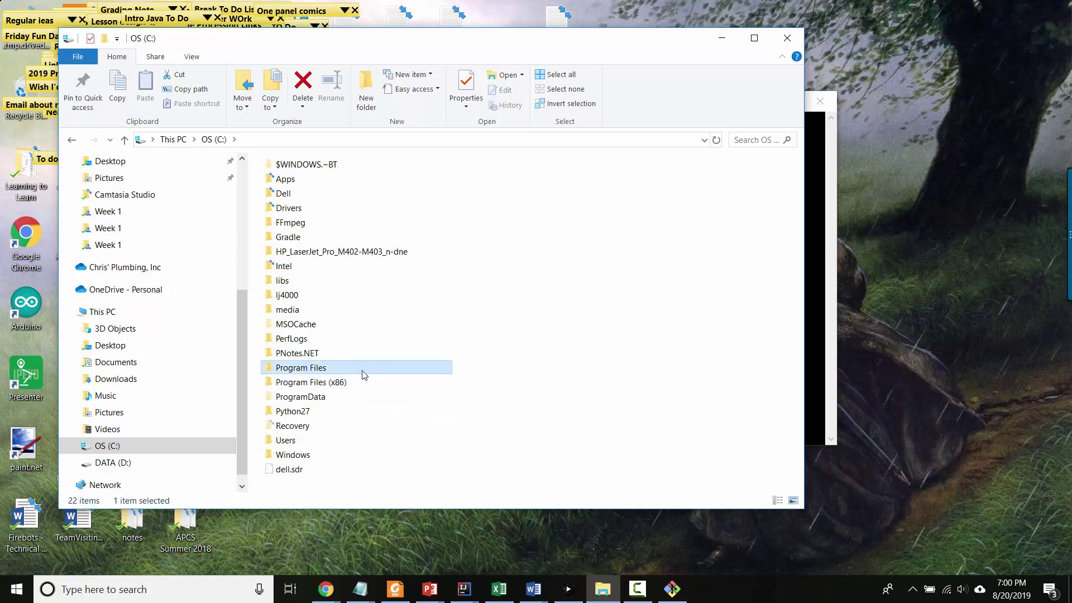
mouse_move(344, 373)
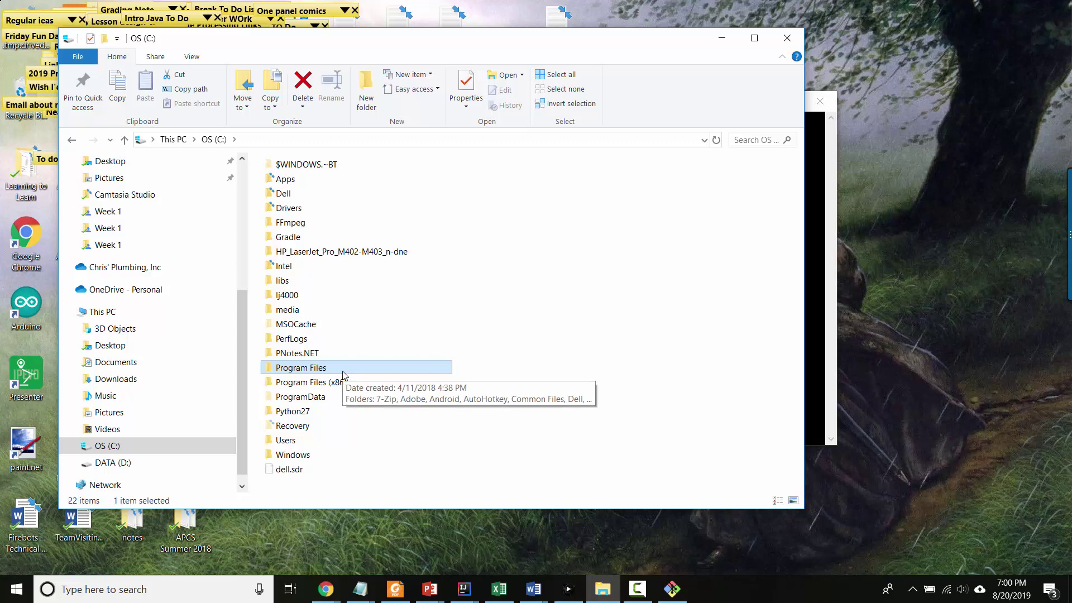
Step: Open Program Files, then Java, then the jdk1.8.0_161 folder
double_click(337, 368)
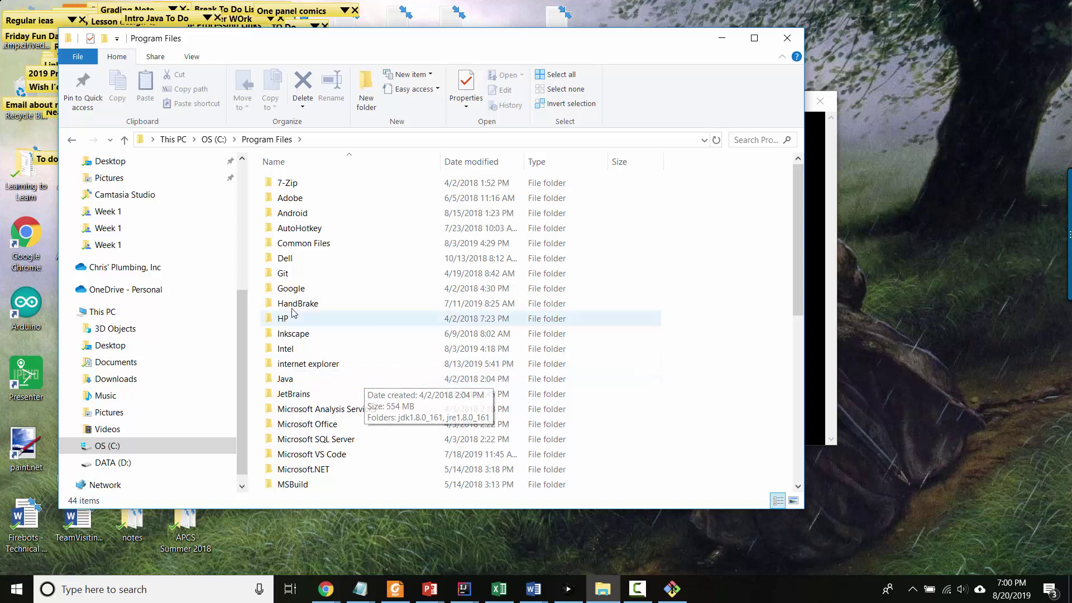
double_click(318, 386)
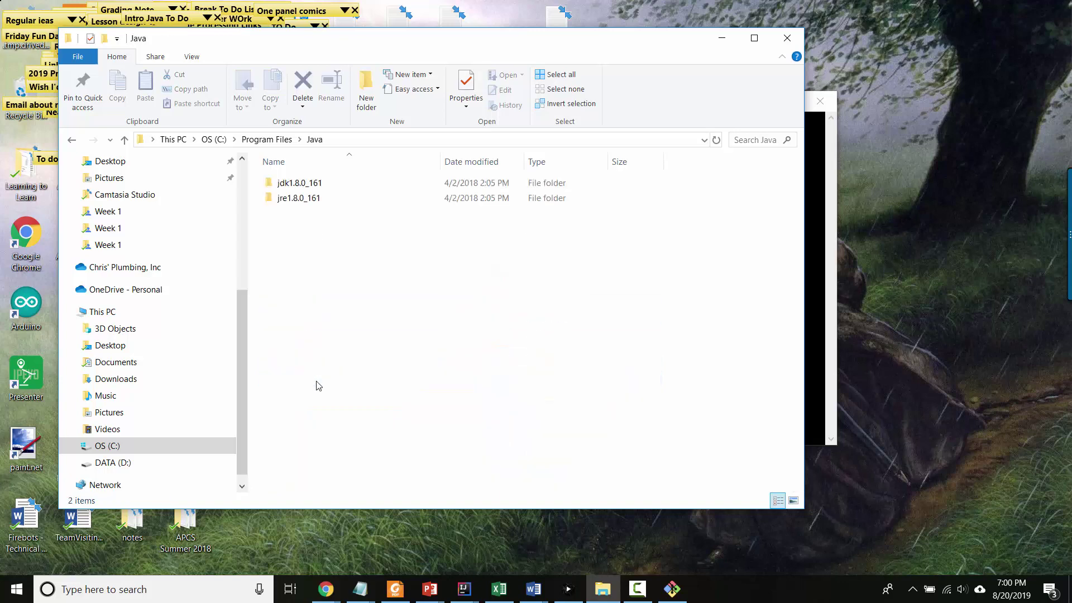
click(294, 204)
click(290, 186)
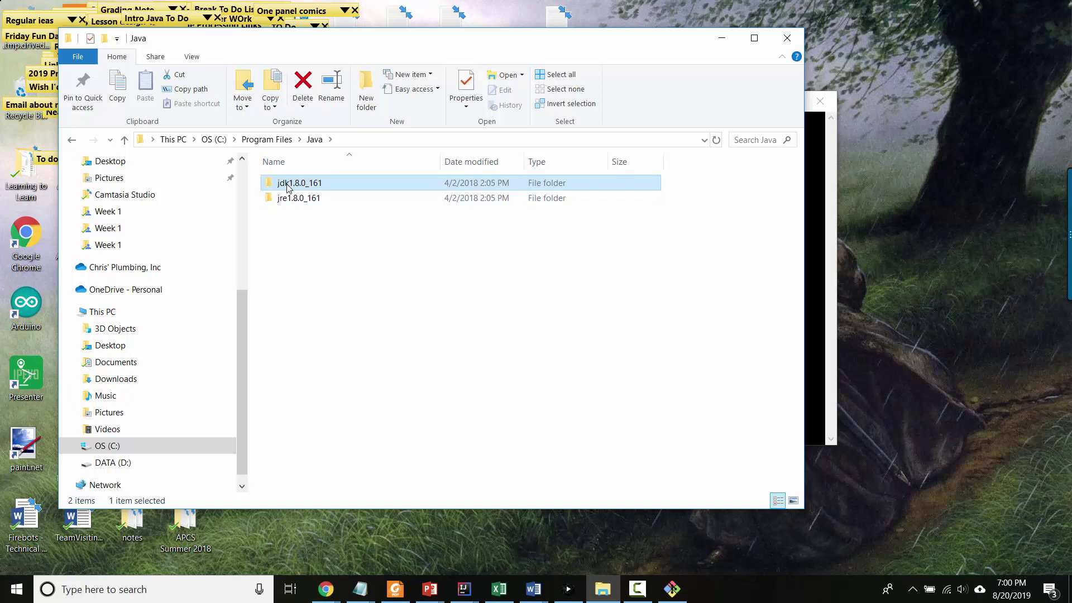
double_click(304, 186)
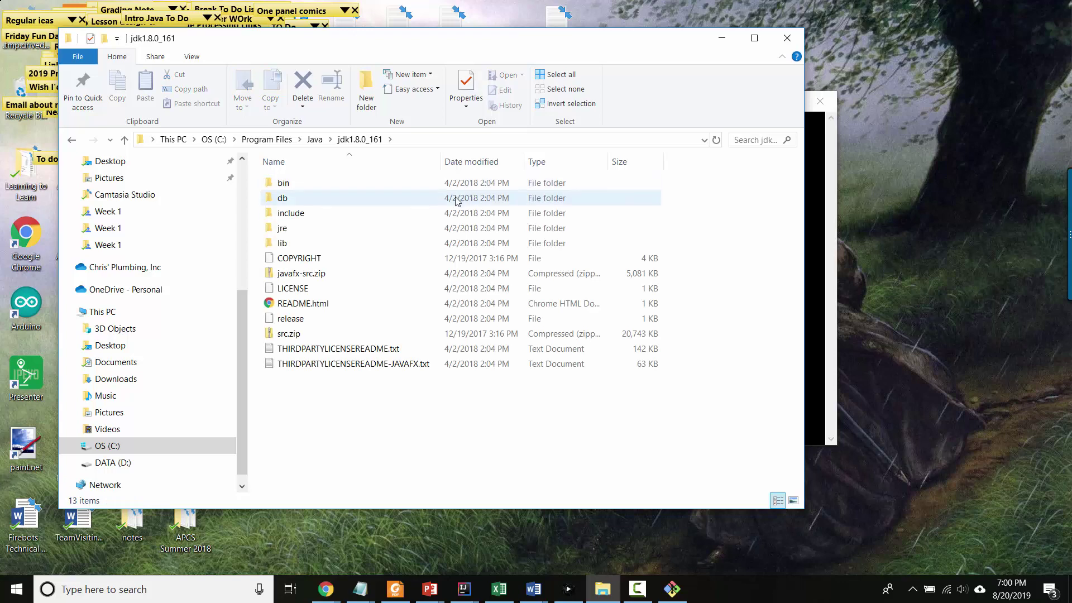
Step: Open the JDK's bin folder and confirm javac.exe and java.exe are present
click(358, 186)
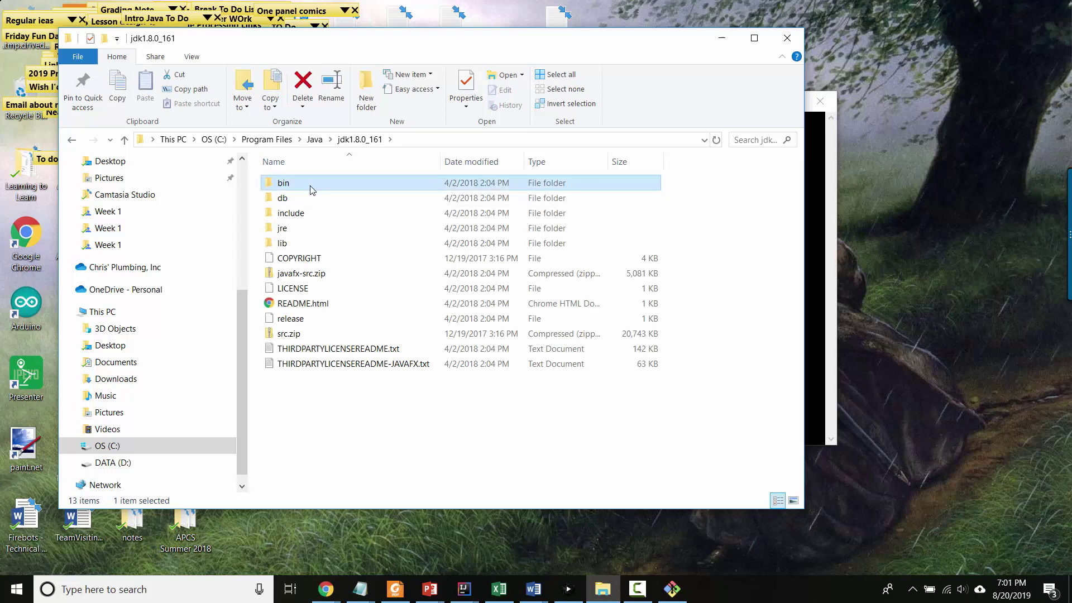
double_click(314, 190)
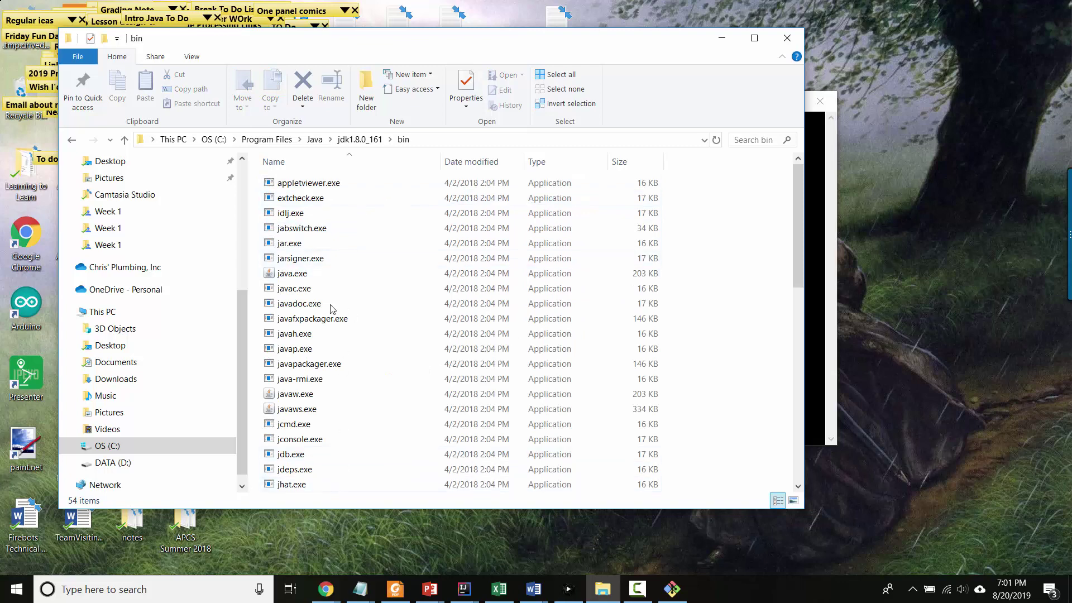
click(321, 290)
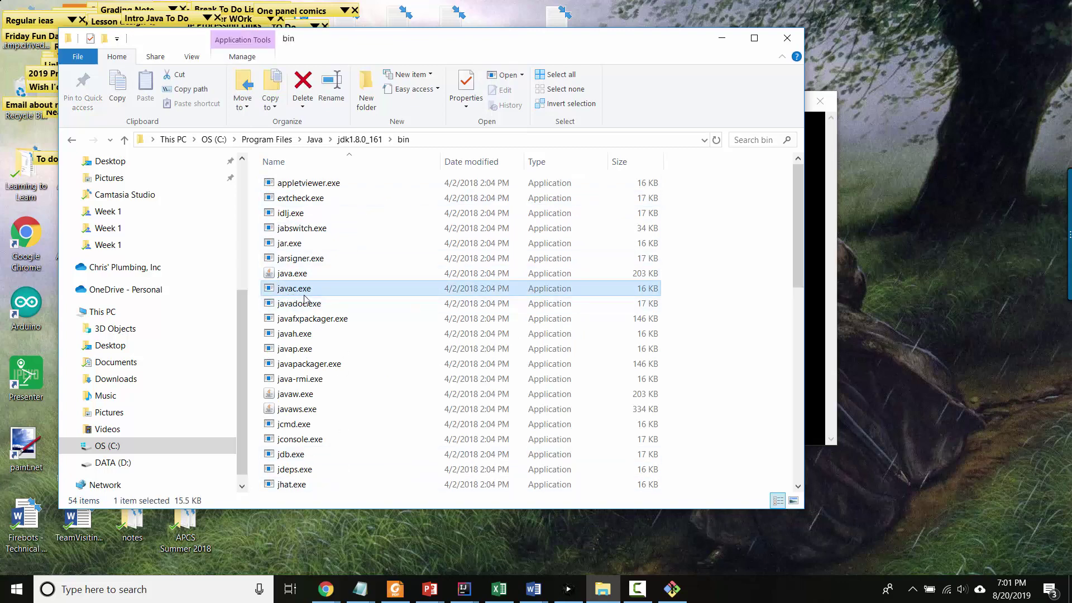
mouse_move(301, 299)
click(310, 277)
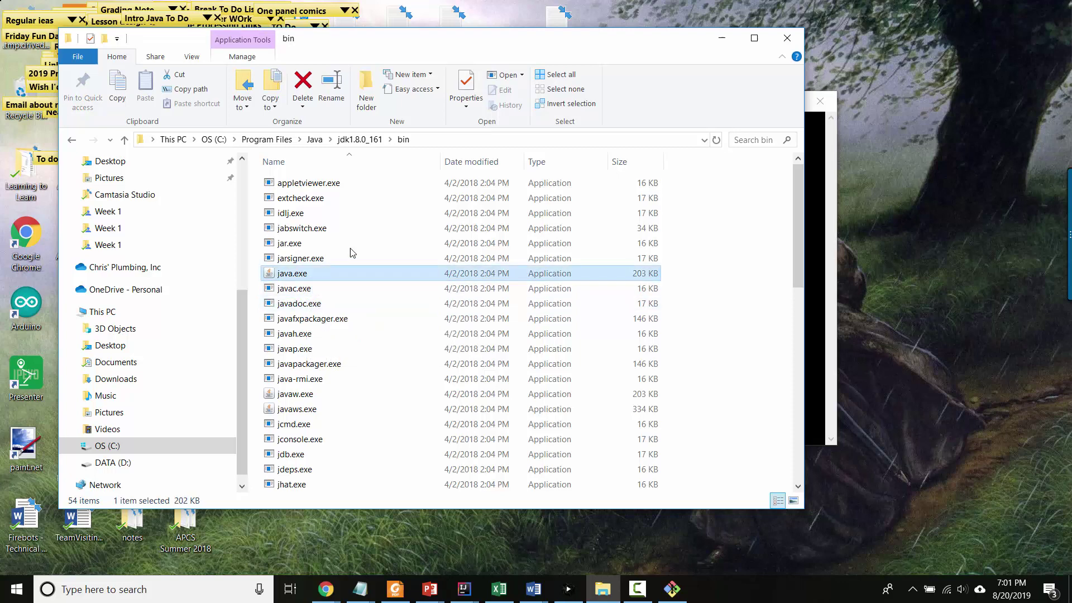
Step: Return to jdk1.8.0_161, then search 'environment' and open Edit the system environment variables
click(356, 140)
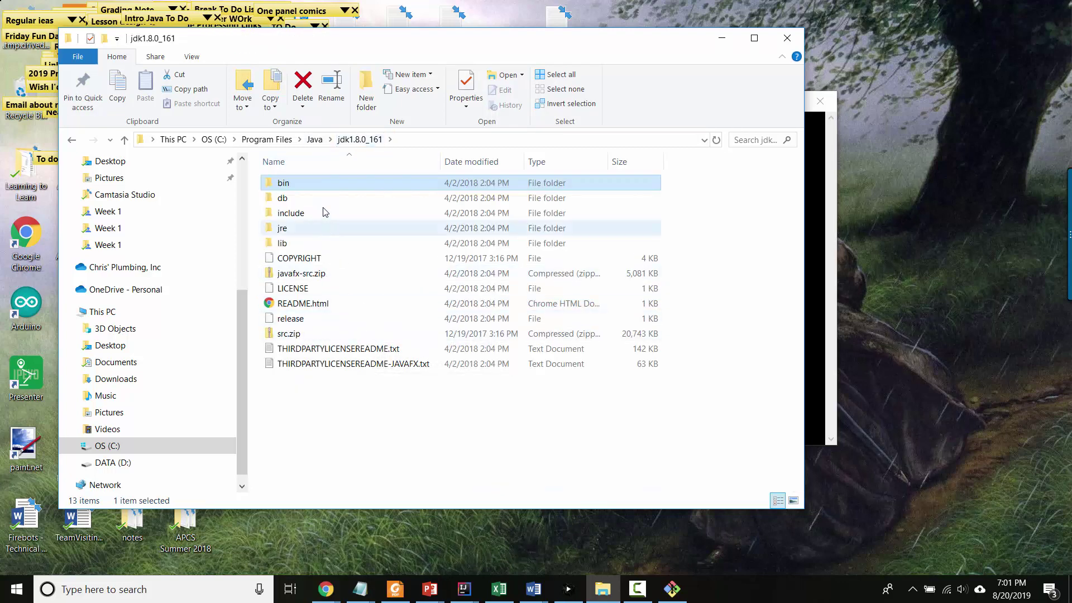
click(447, 140)
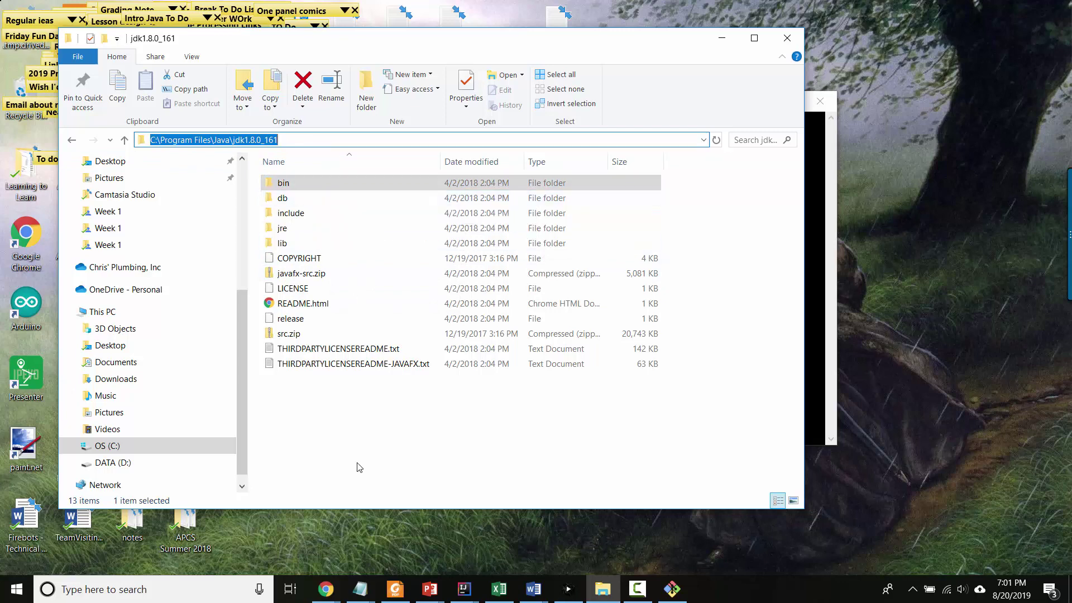
click(199, 576)
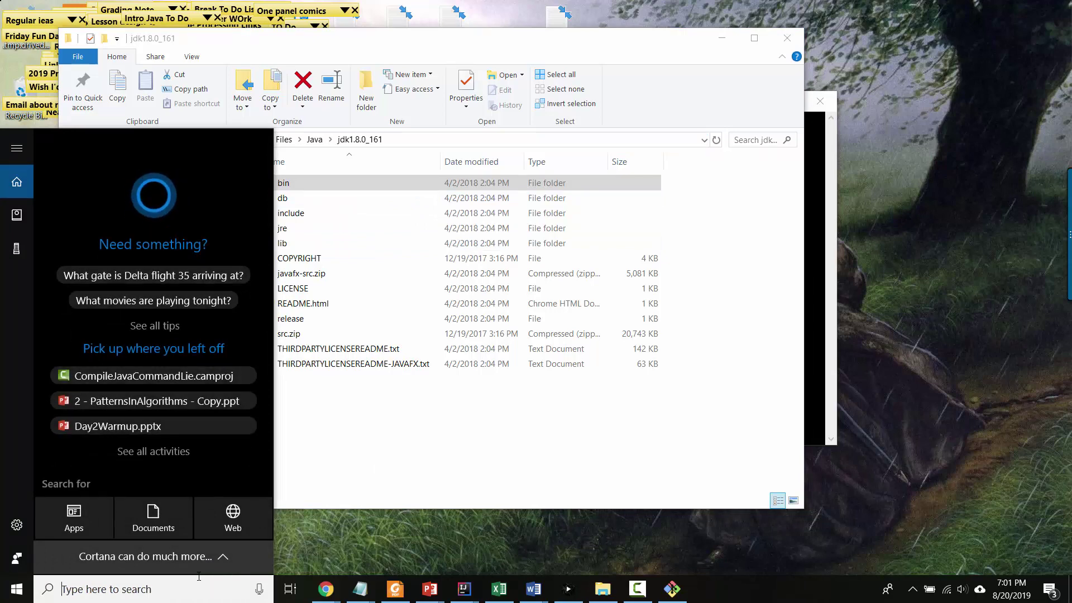
text(environment)
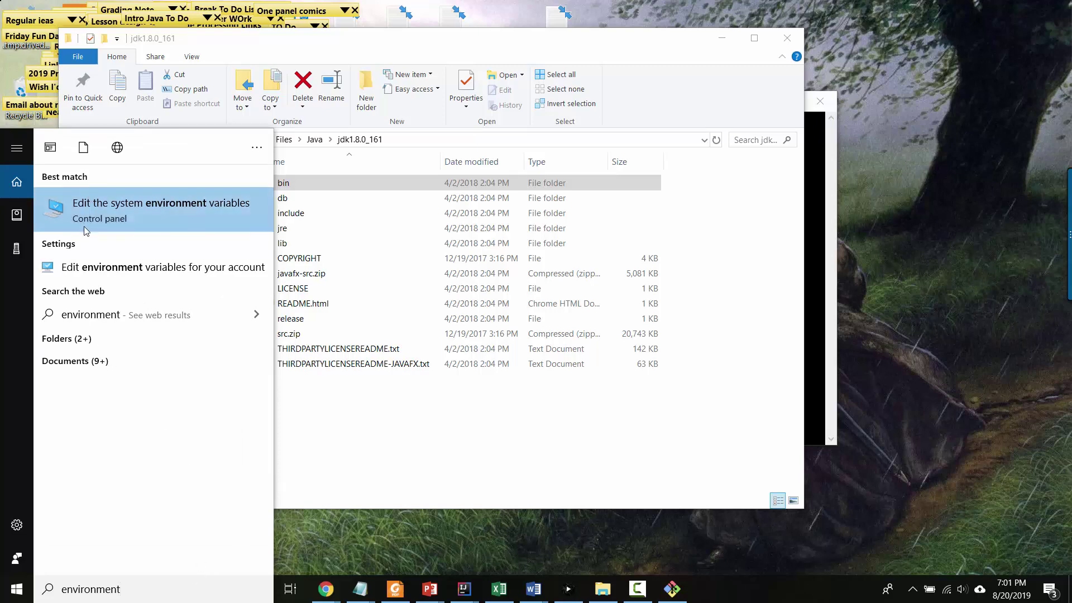
click(173, 219)
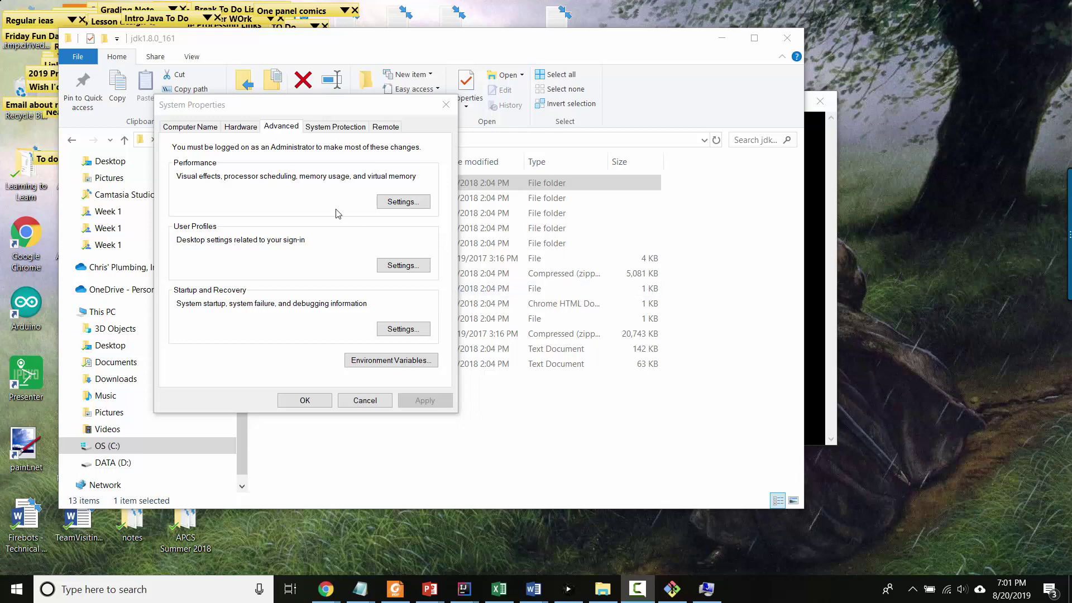
Step: Open Environment Variables, check JAVA_HOME, and start editing the system Path variable
click(389, 364)
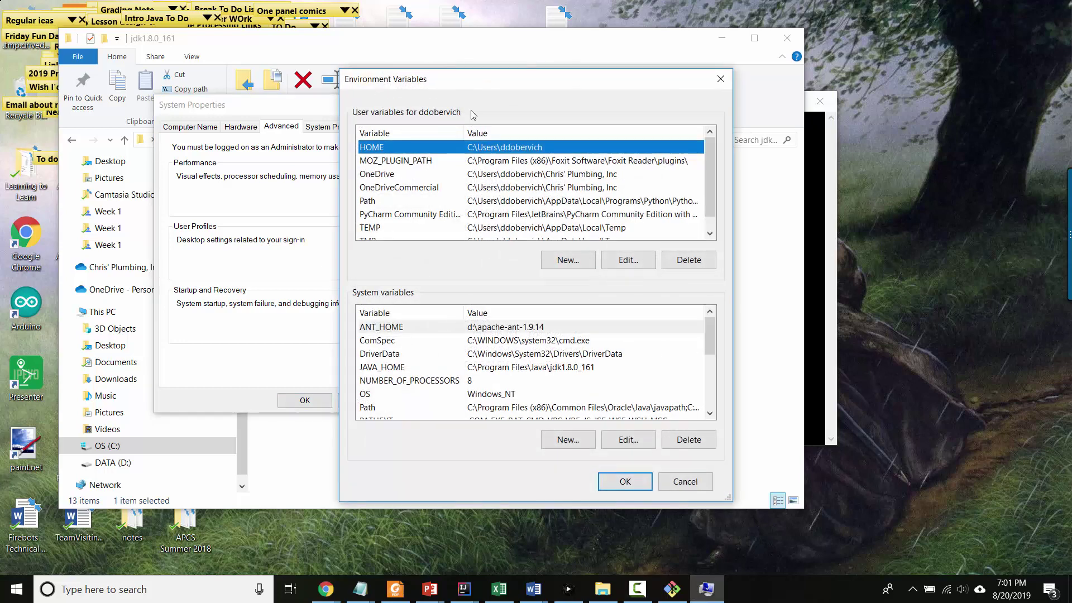
drag(456, 72, 409, 19)
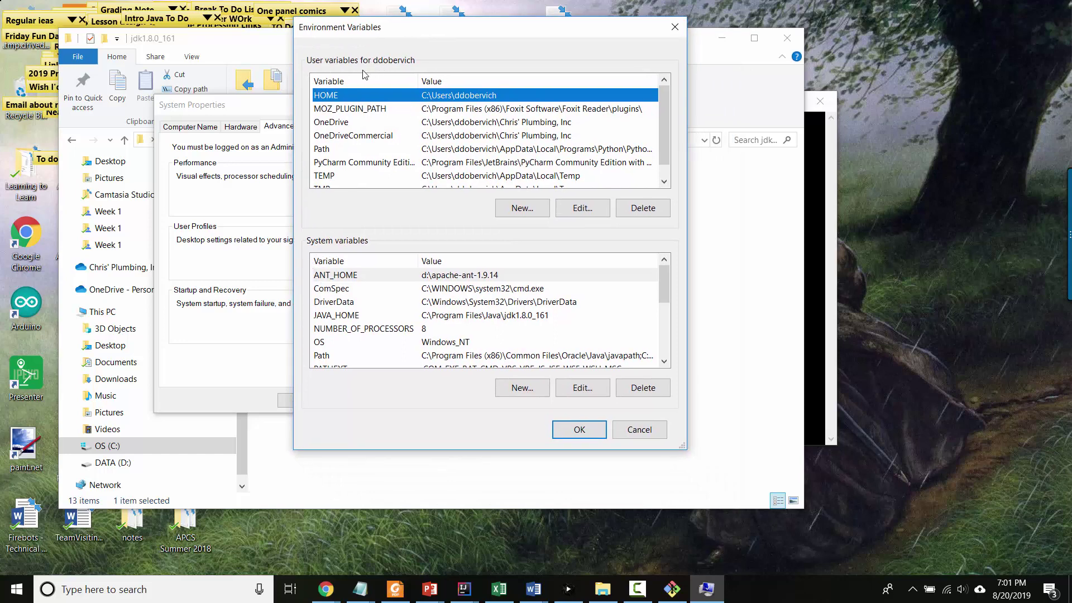
click(453, 301)
click(456, 319)
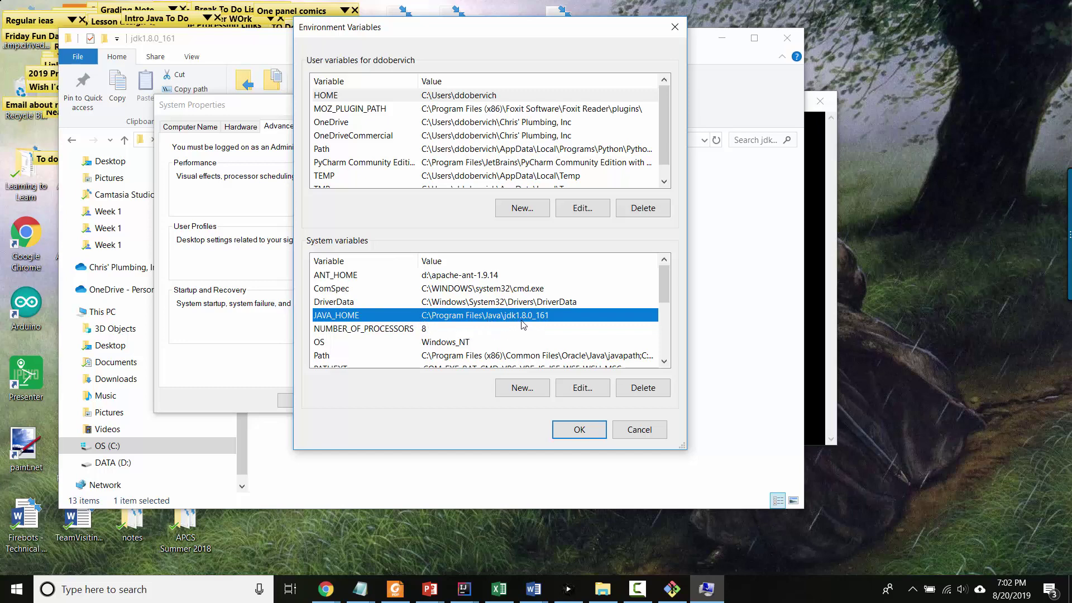
scroll(441, 329, down, 1)
click(341, 315)
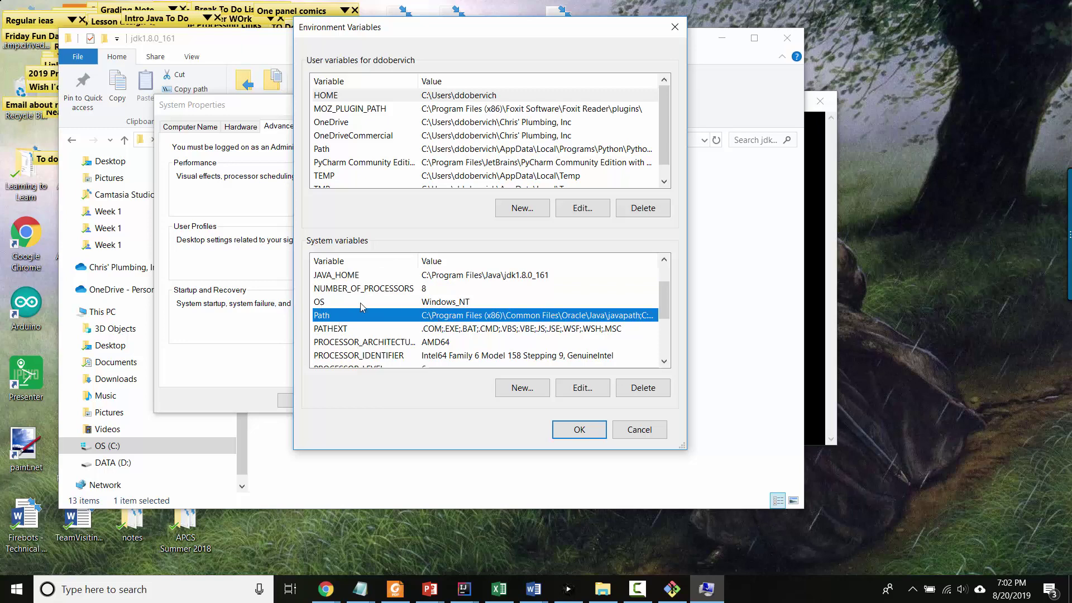
click(594, 391)
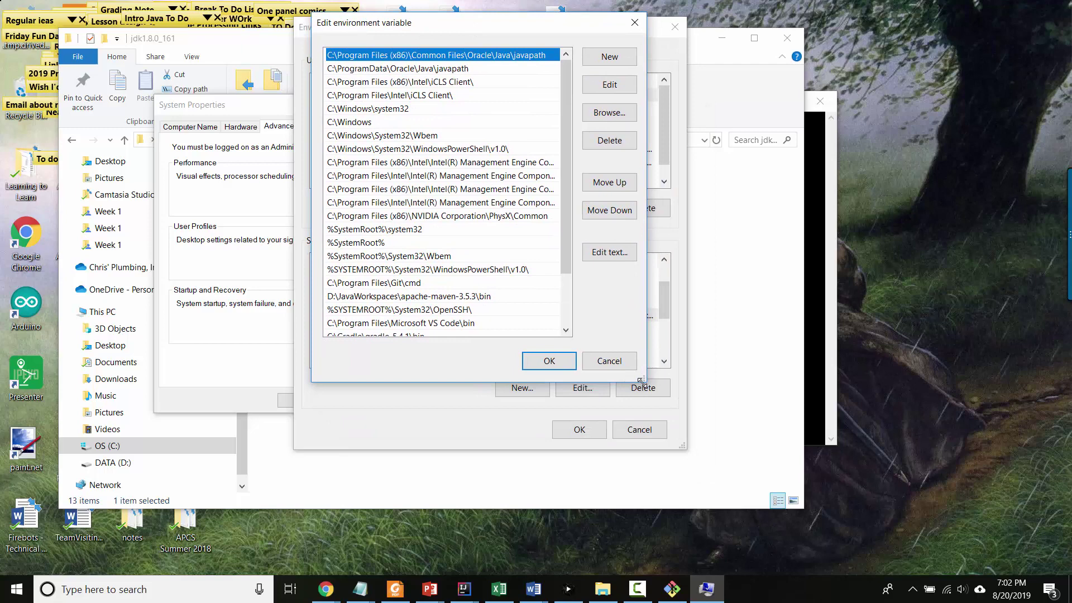
Step: Resize the Path edit dialog larger so entries through Intel\WirelessCommon show in full
drag(641, 381, 804, 484)
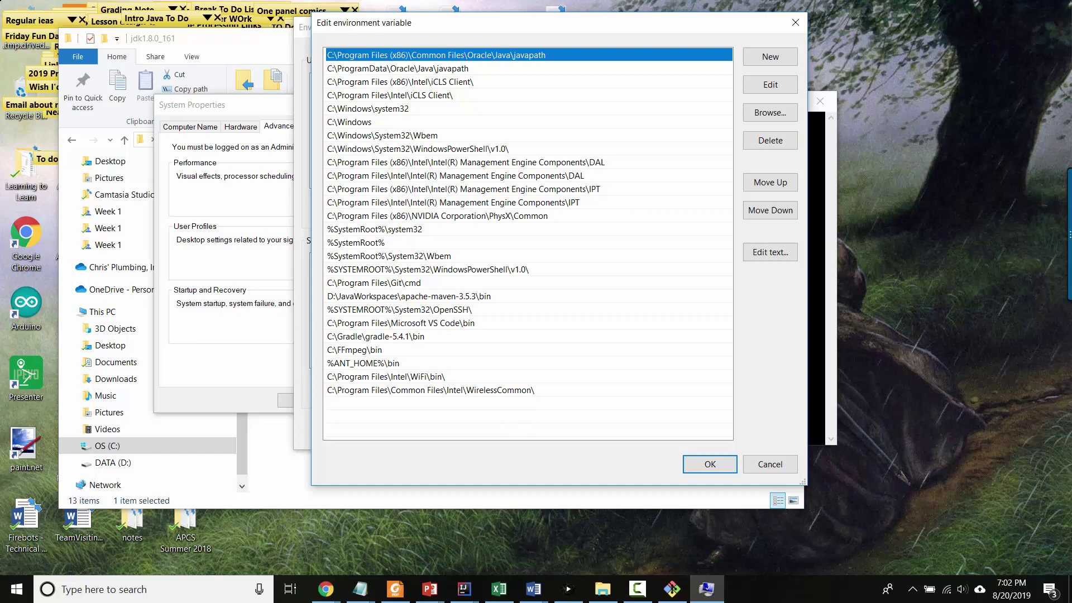
key(F9)
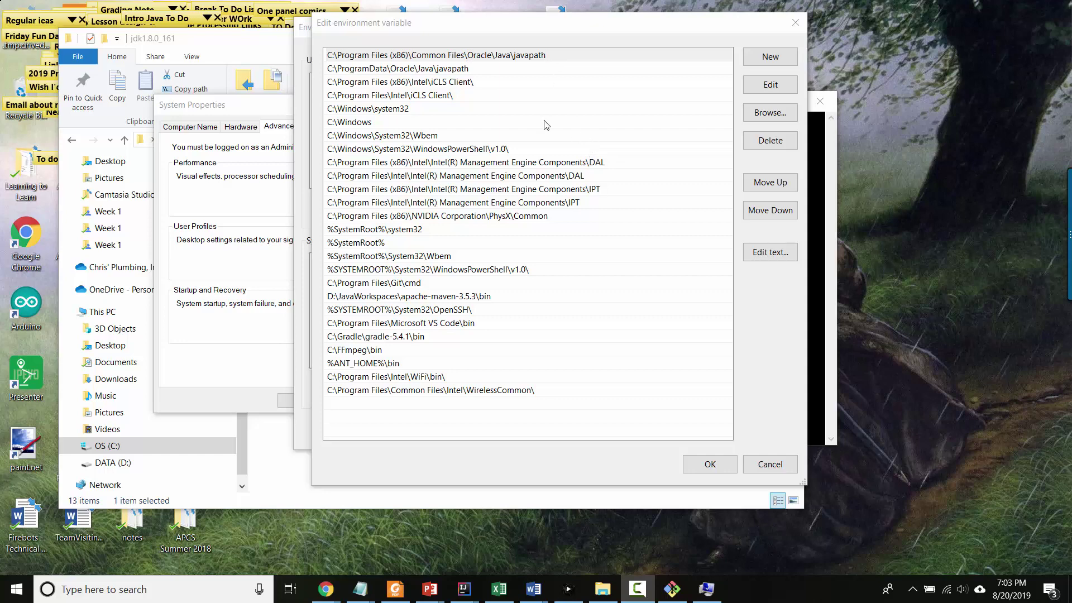
Step: Copy the full path C:\Program Files\Java\jdk1.8.0_161\bin from File Explorer's address bar
click(375, 412)
click(777, 60)
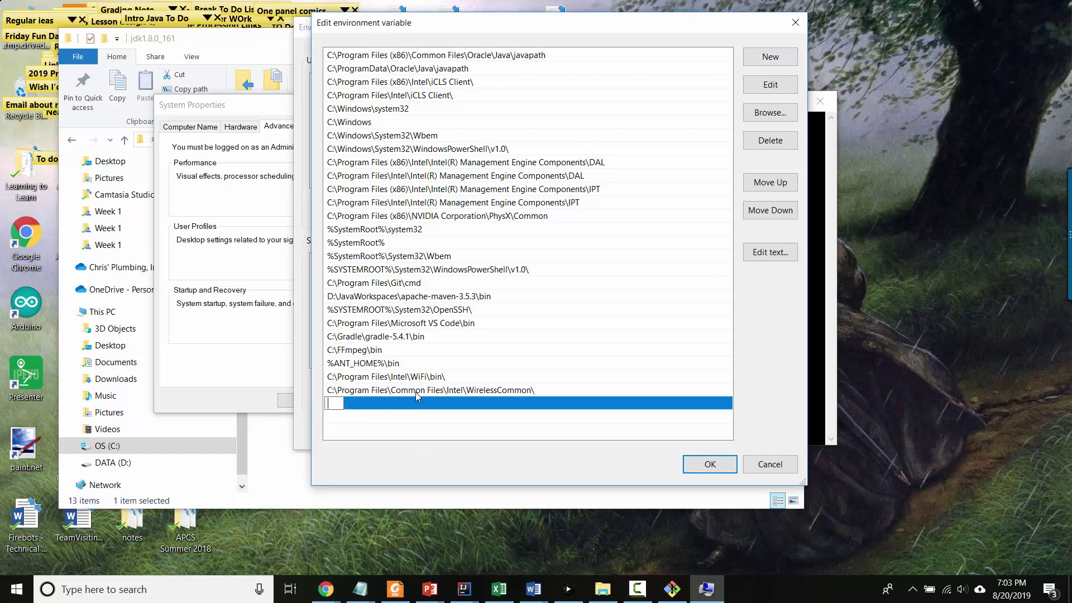
click(212, 53)
click(362, 142)
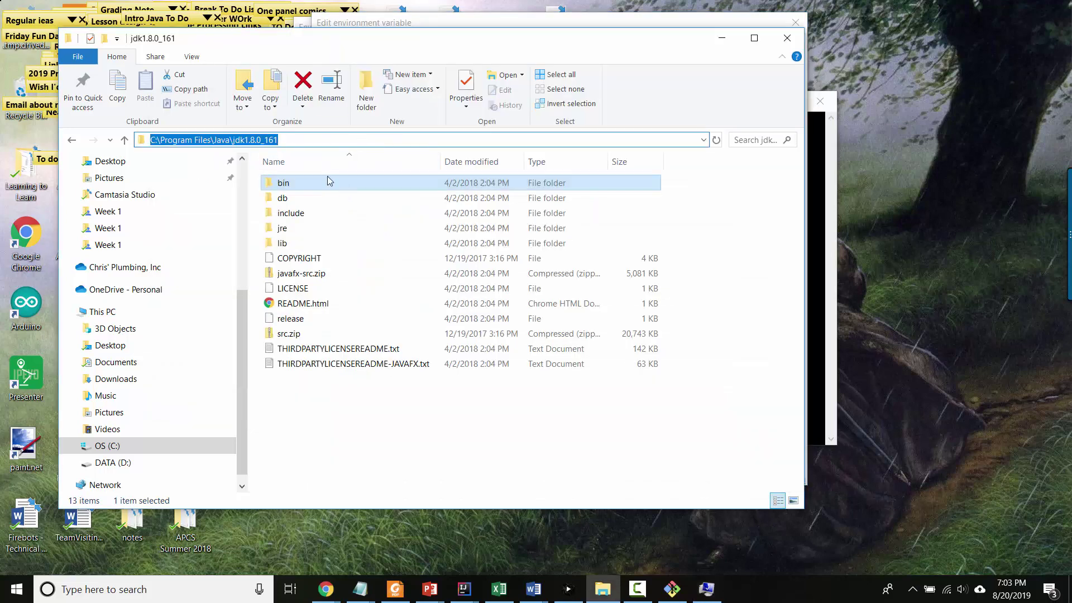
double_click(327, 178)
key(alt+d)
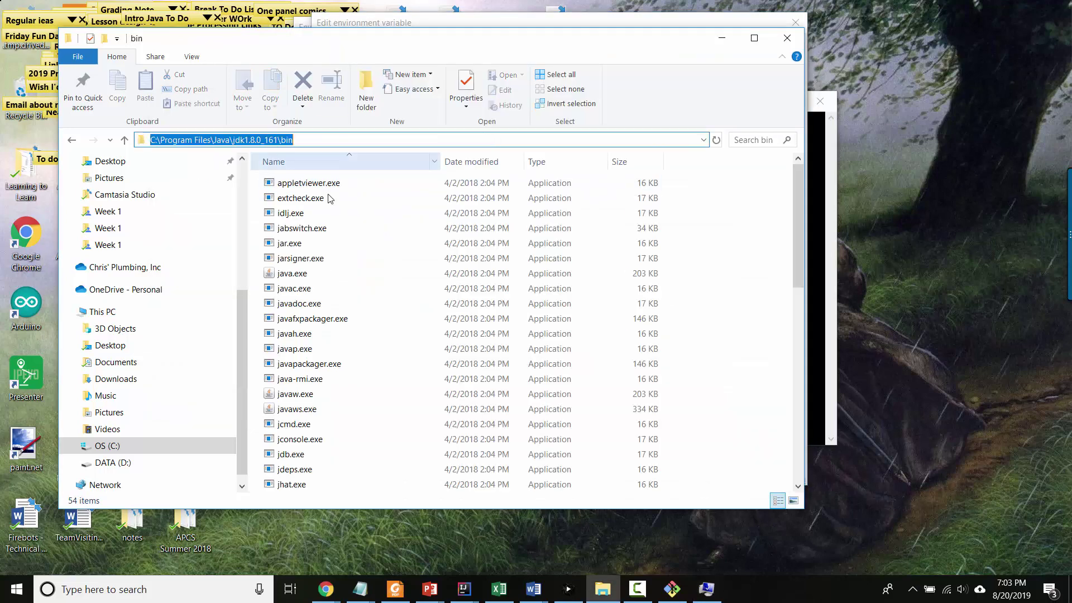
click(335, 143)
key(ctrl+a)
key(ctrl+c)
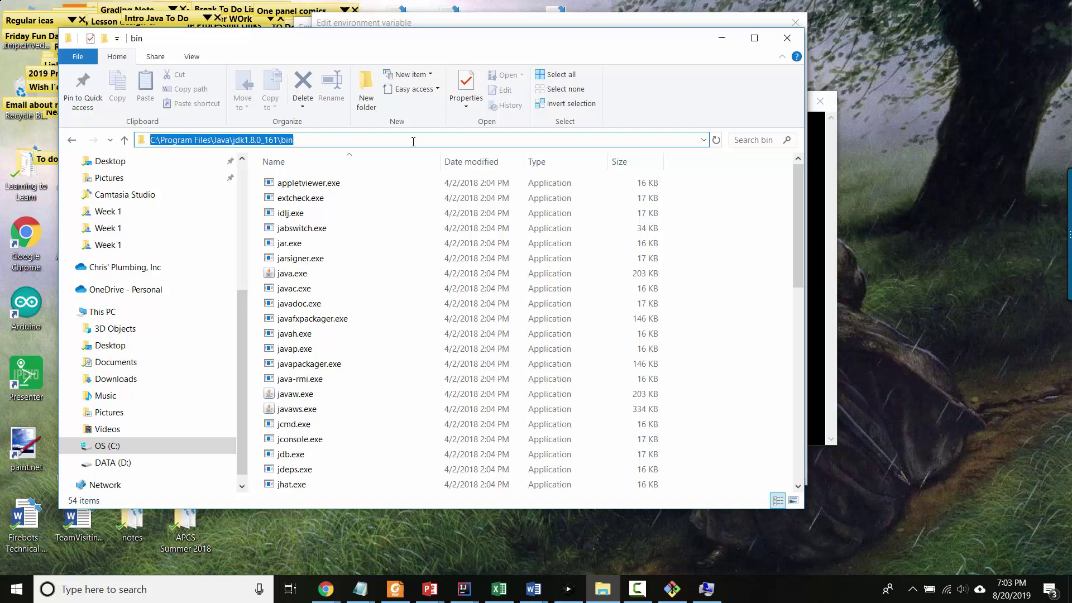
Step: Paste the JDK bin path as a new Path entry and confirm every dialog with OK
click(422, 23)
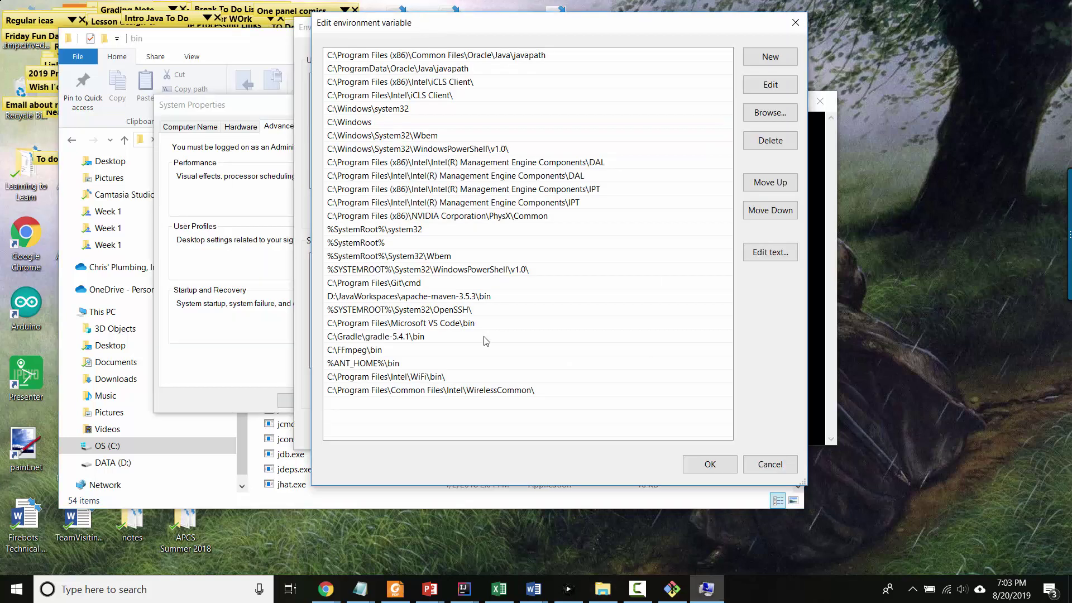
click(779, 50)
key(ctrl+v)
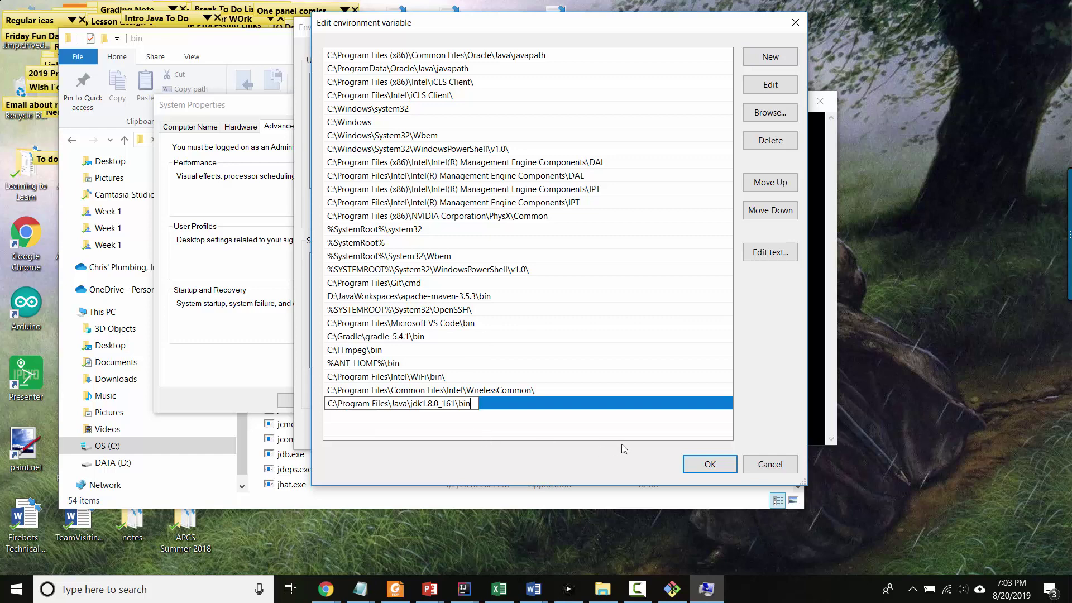
click(708, 464)
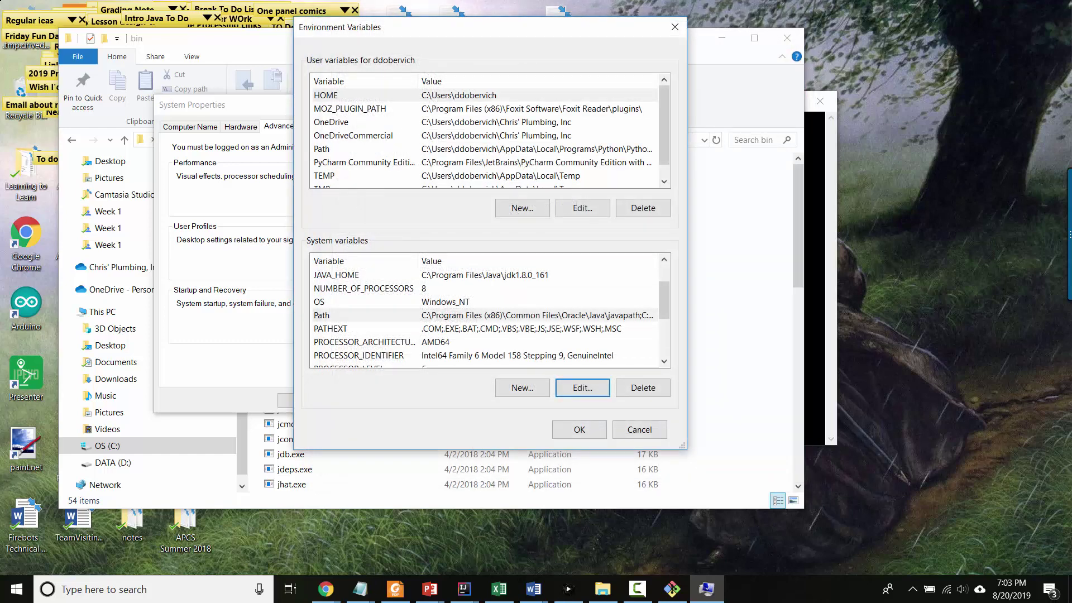
click(595, 429)
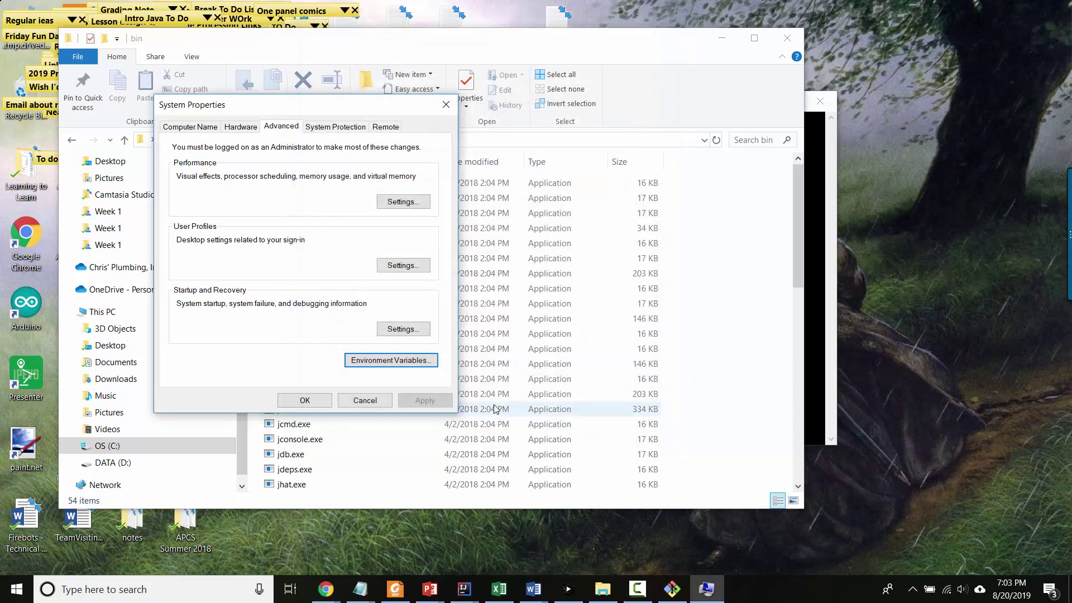
click(307, 400)
Step: In Git Bash, run 'which javac' to confirm it resolves to the jdk1.8.0_161 bin folder
click(831, 389)
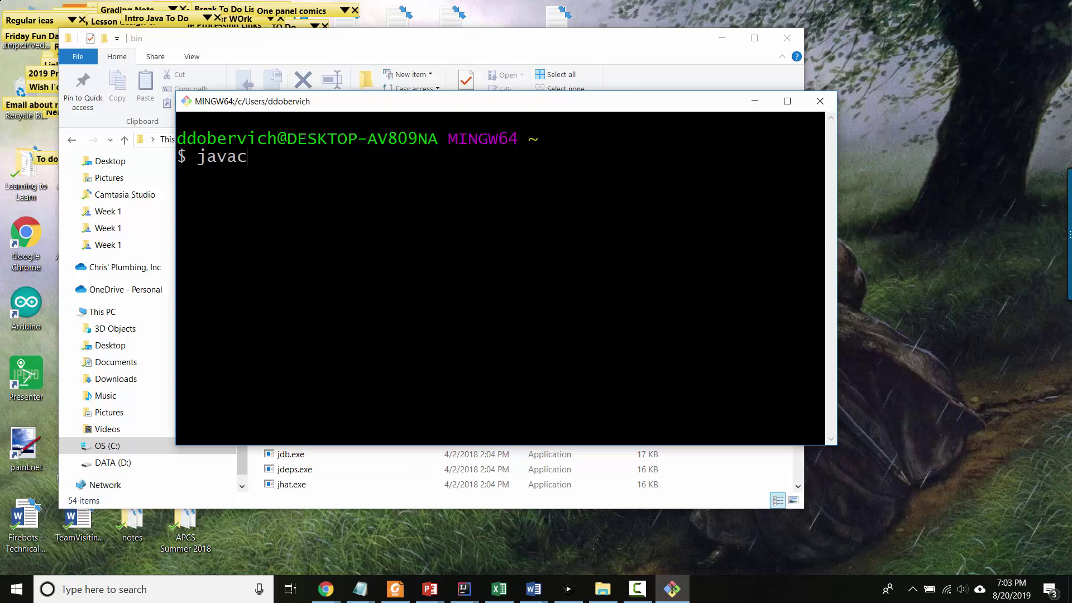
key(BackSpace)
key(BackSpace)
key(BackSpace)
key(BackSpace)
key(BackSpace)
text(which javac)
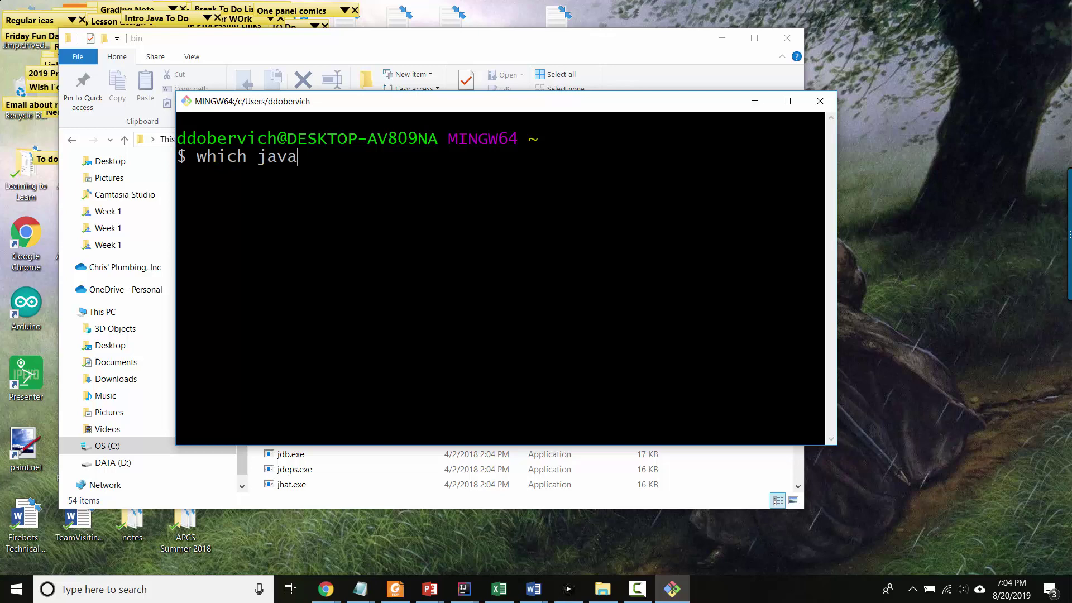
key(Return)
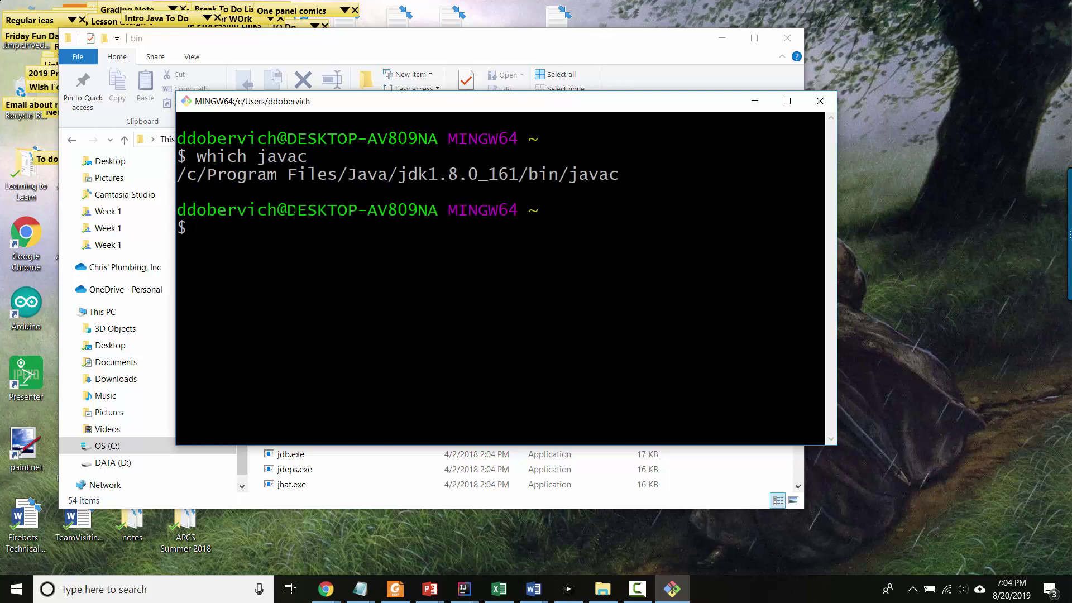